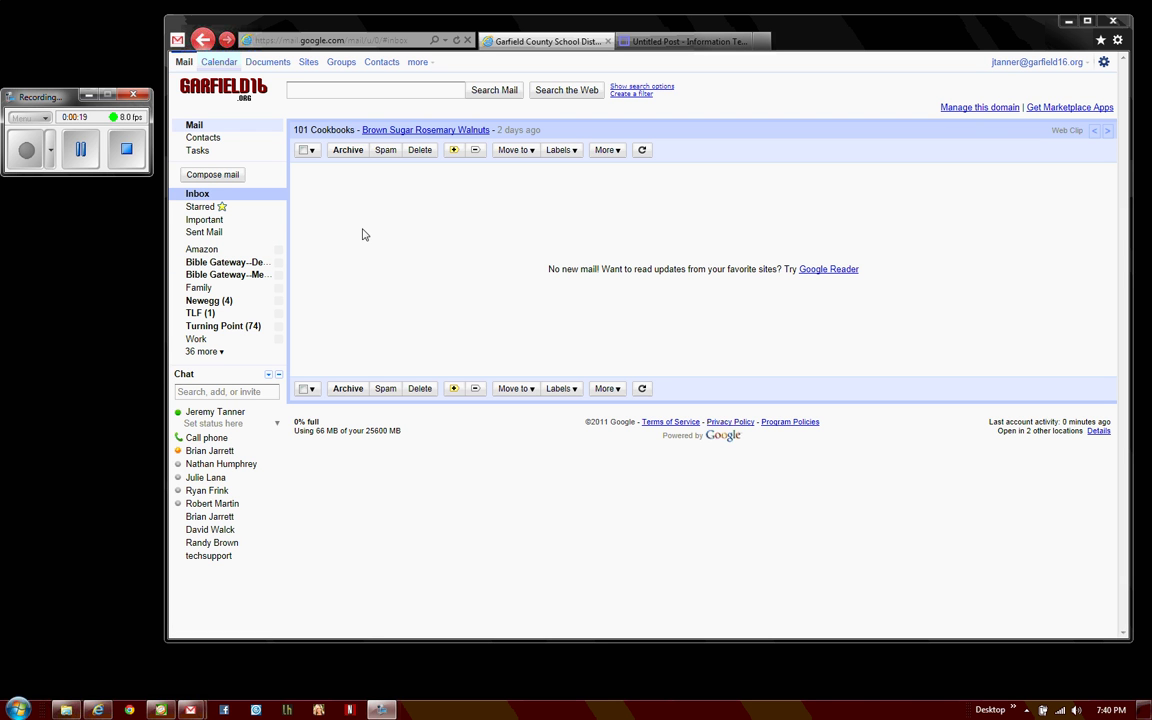
Open the calendar, search coworkers' calendars for gvhs and add the GVHS Conference Room calendar.
click(221, 63)
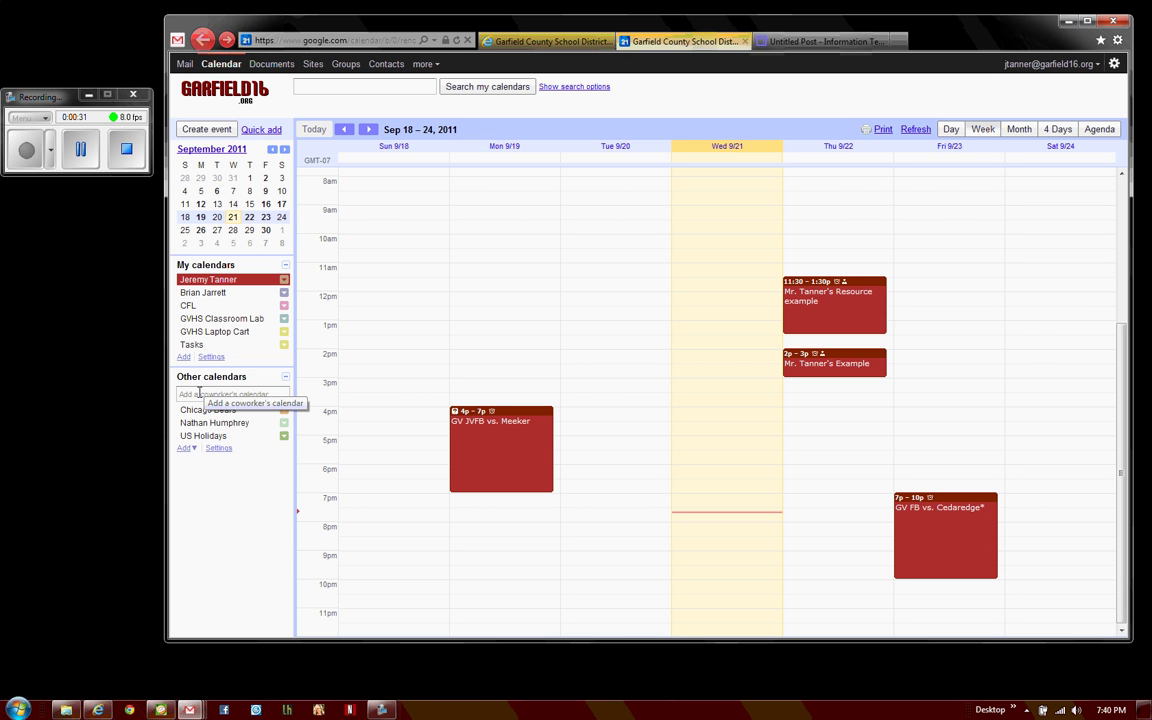
click(220, 395)
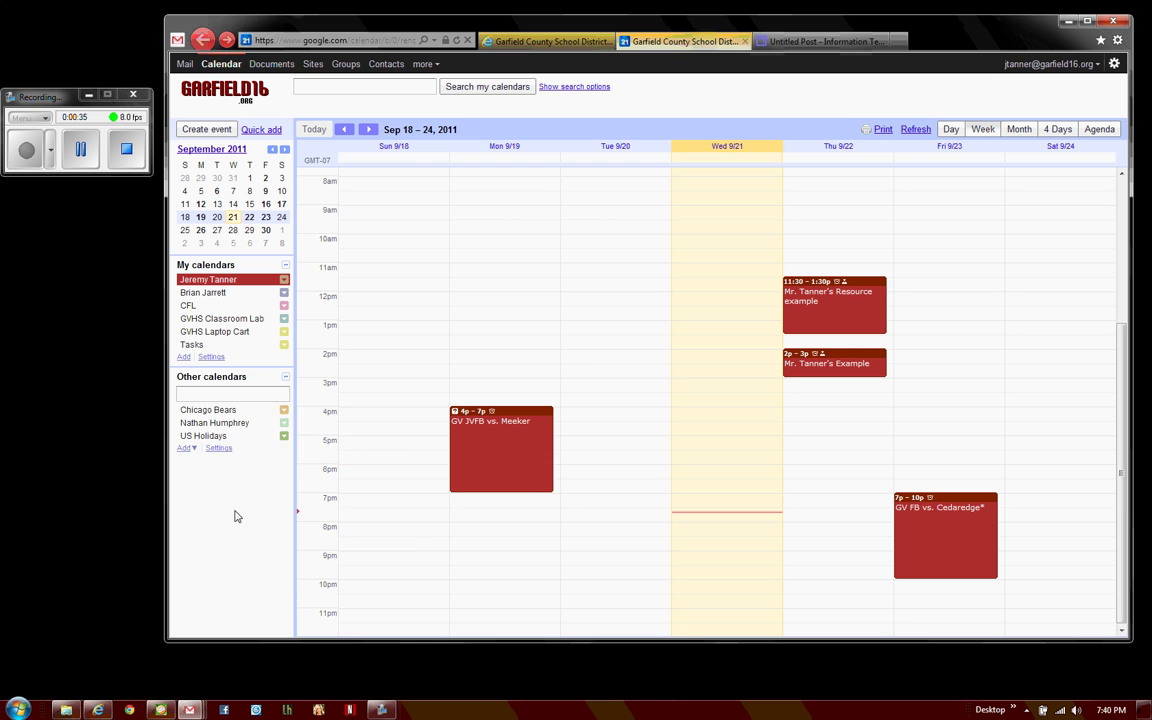
text(gvhs)
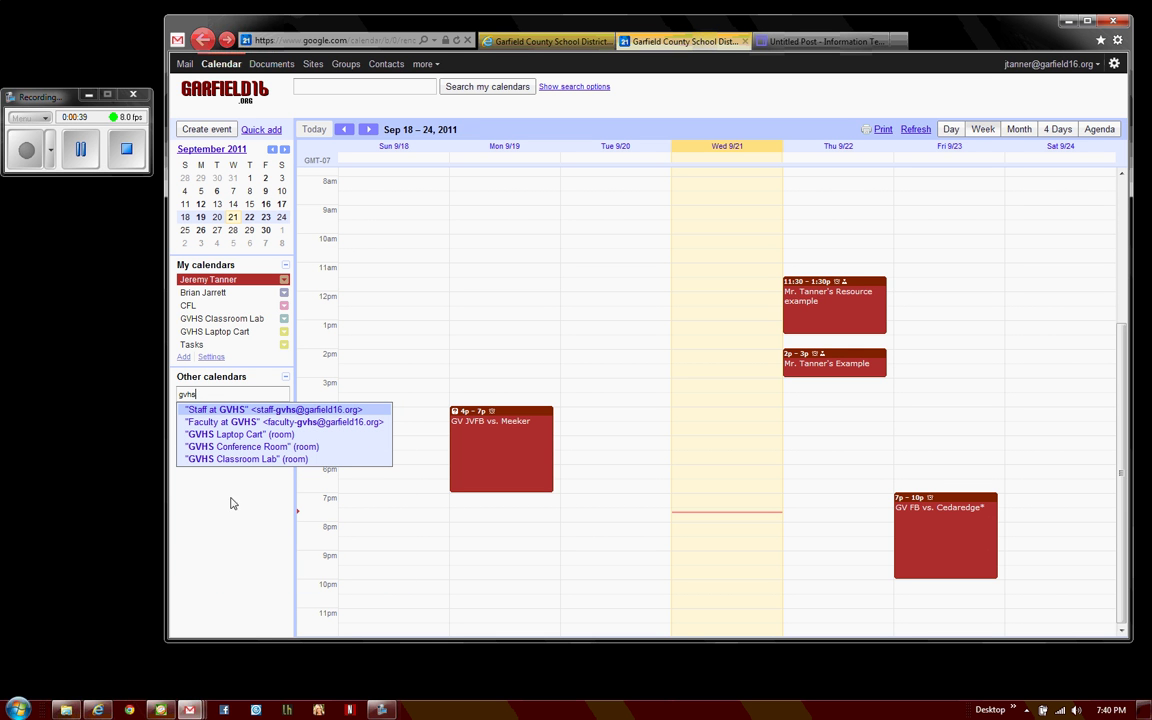
click(270, 447)
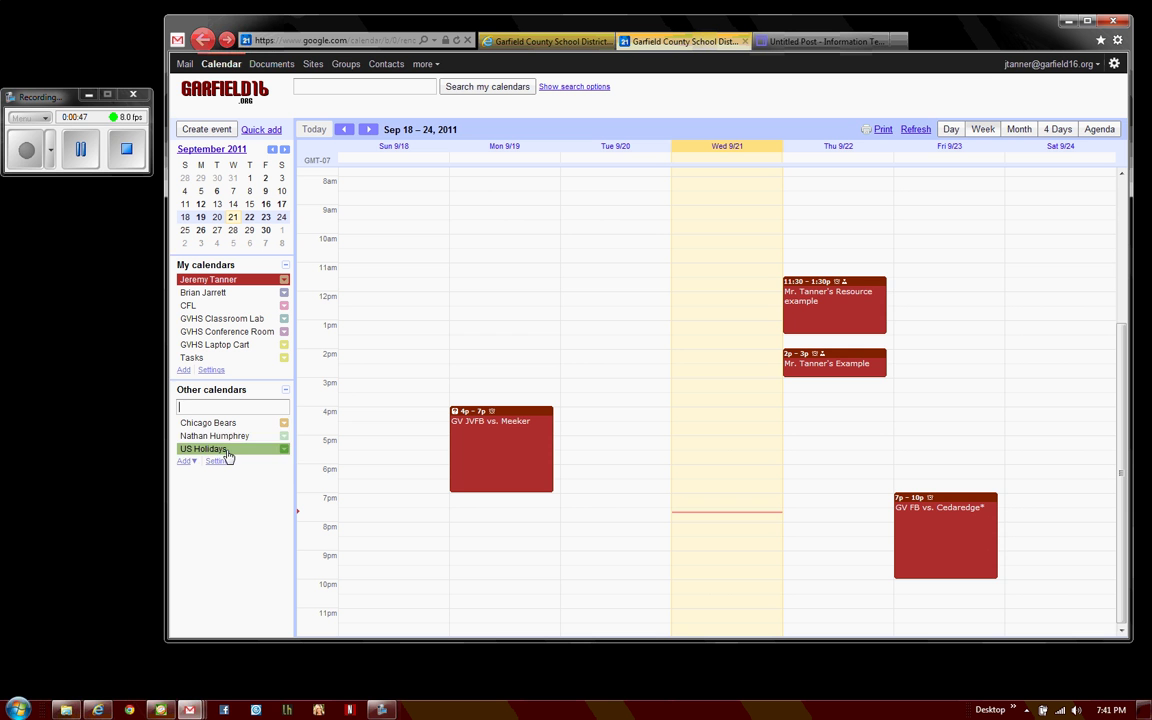
click(237, 406)
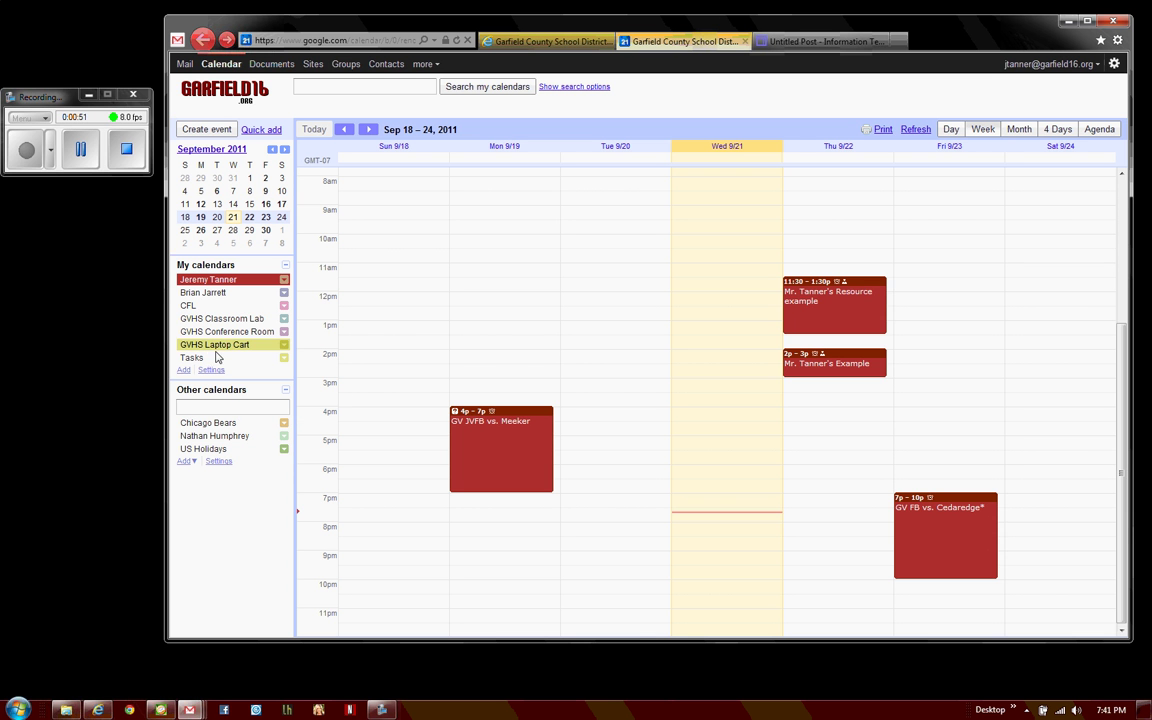
click(82, 148)
click(28, 150)
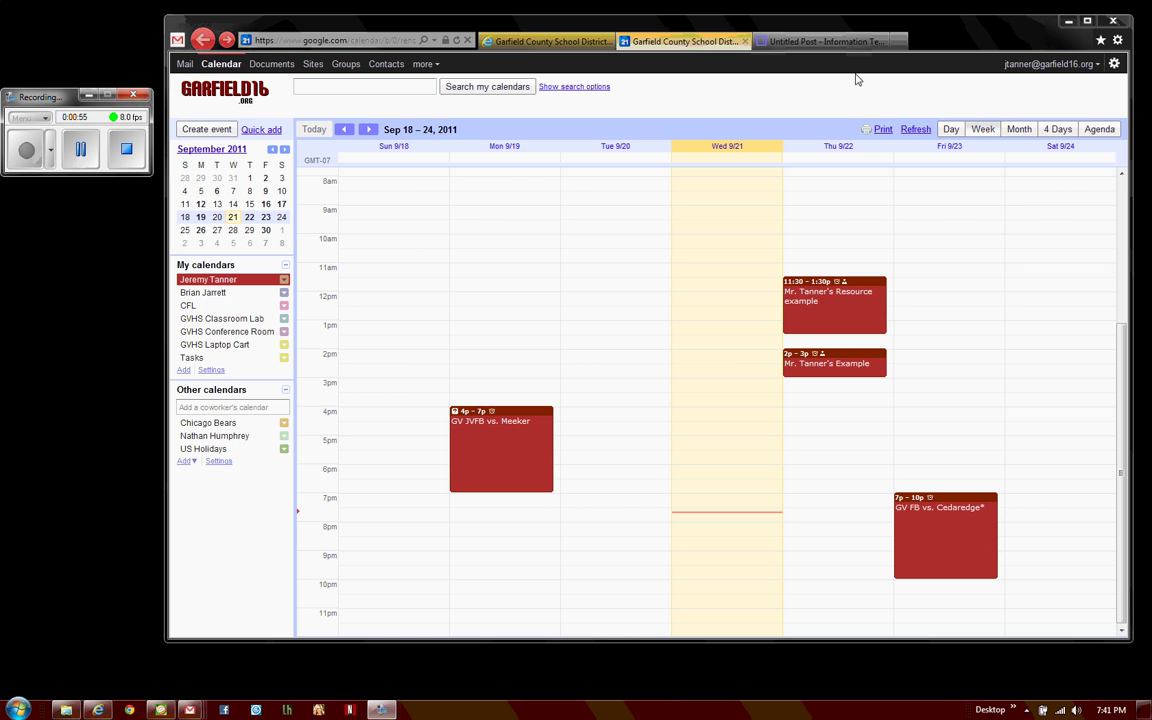
Open it.garfield16.org in a new browser tab and go to its Resource Calendars page.
click(900, 42)
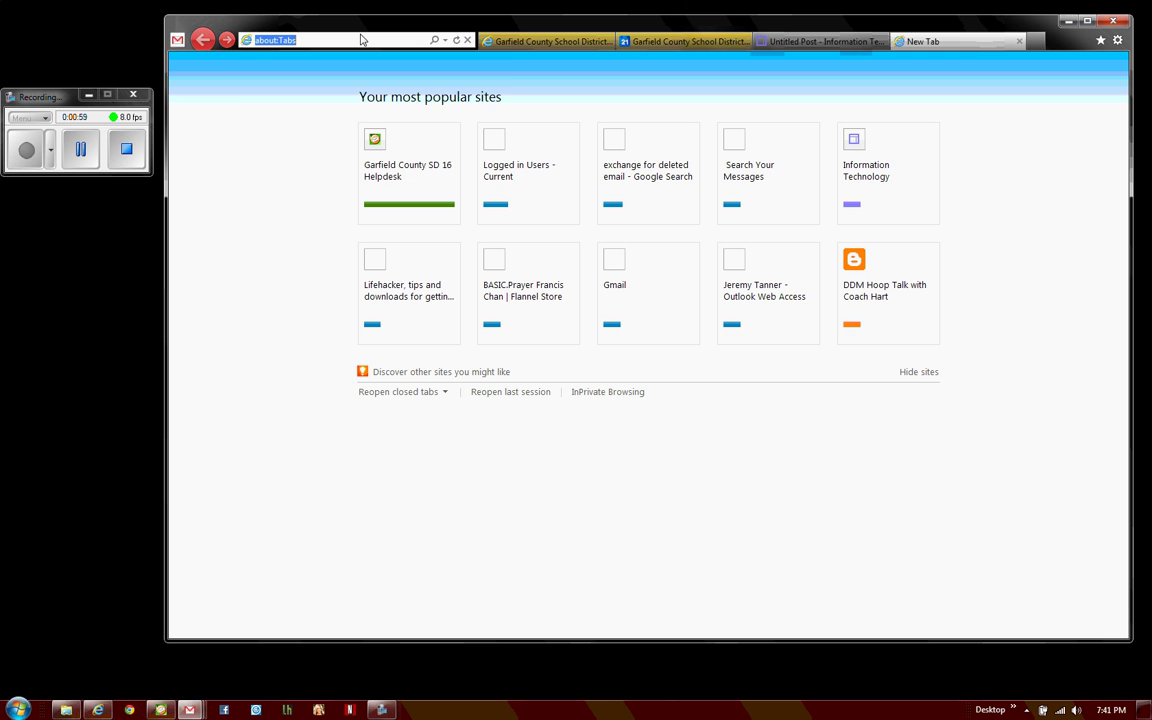
text(it.gar)
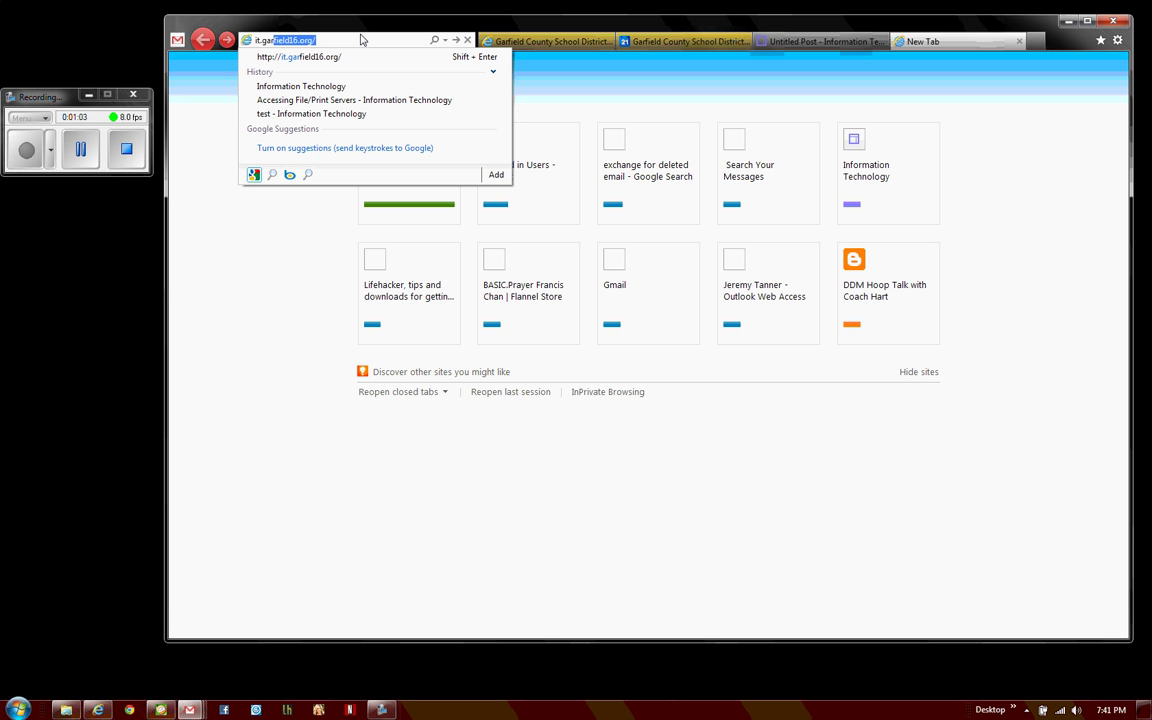
text(field16.o)
key(Return)
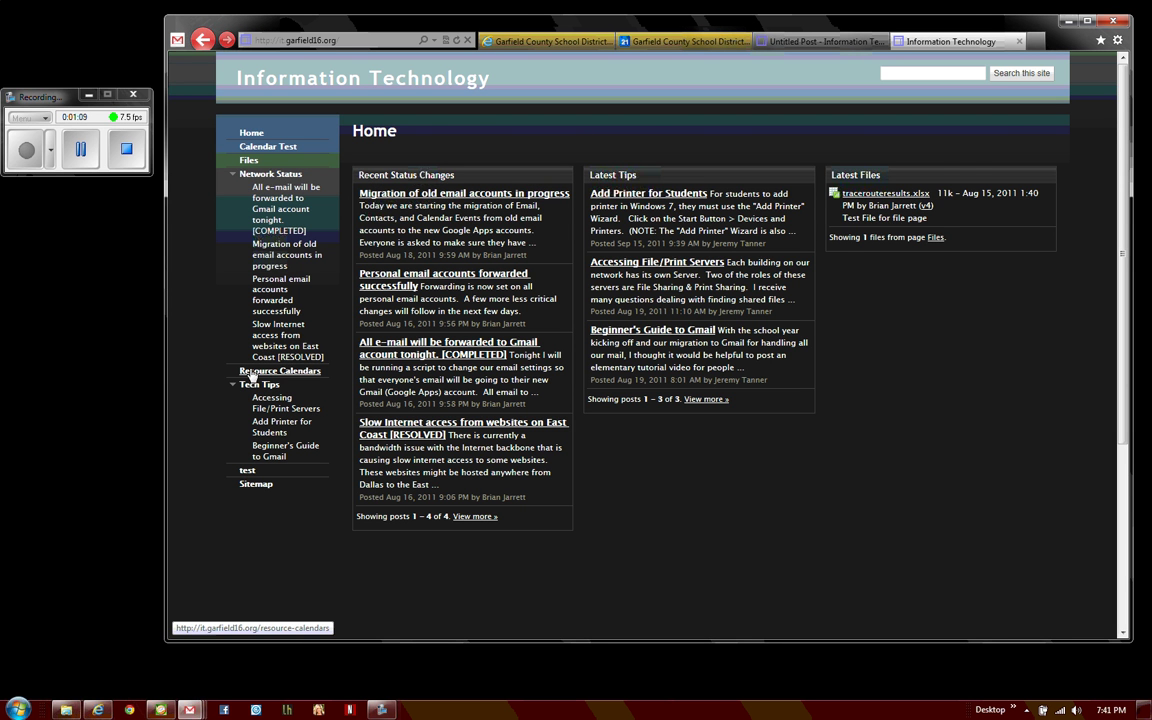
click(251, 372)
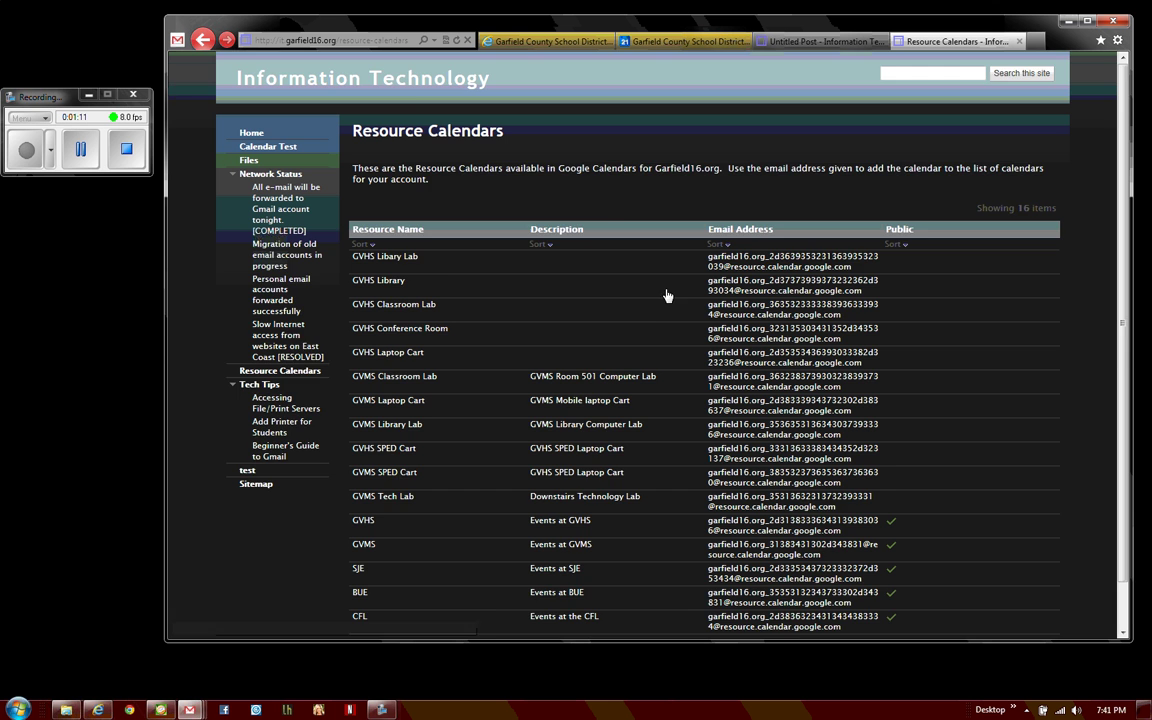
Sort the resource calendars table by Resource Name in ascending order.
scroll(590, 265, down, 1)
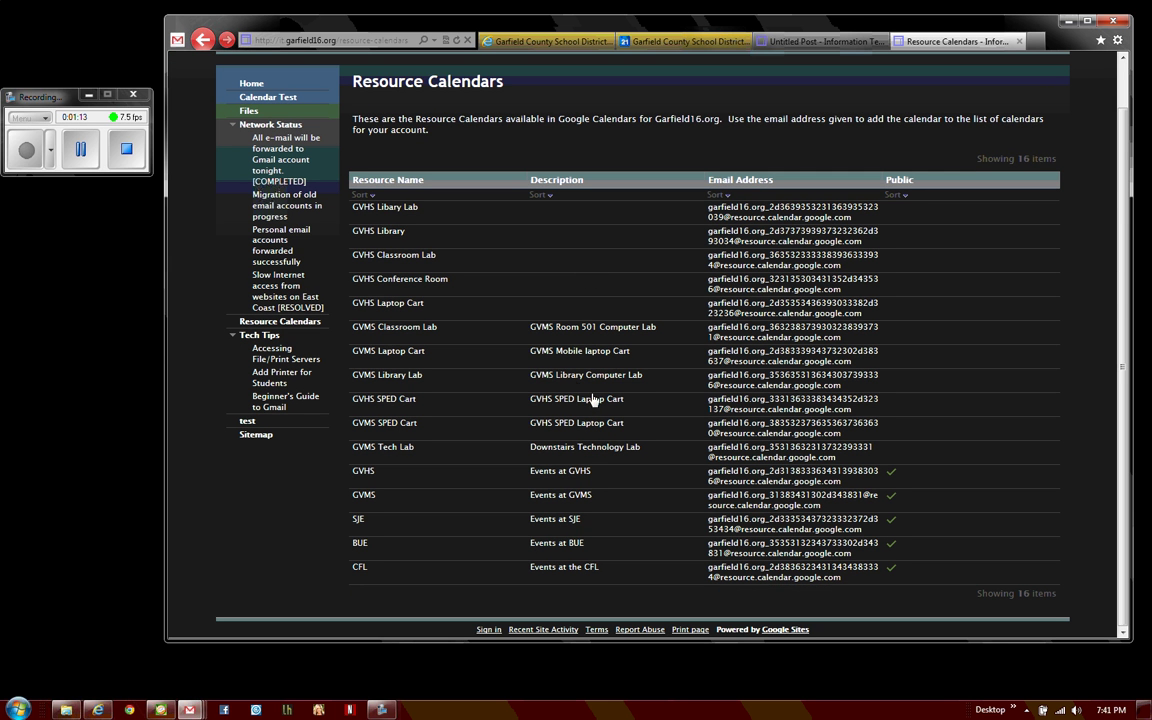
click(362, 195)
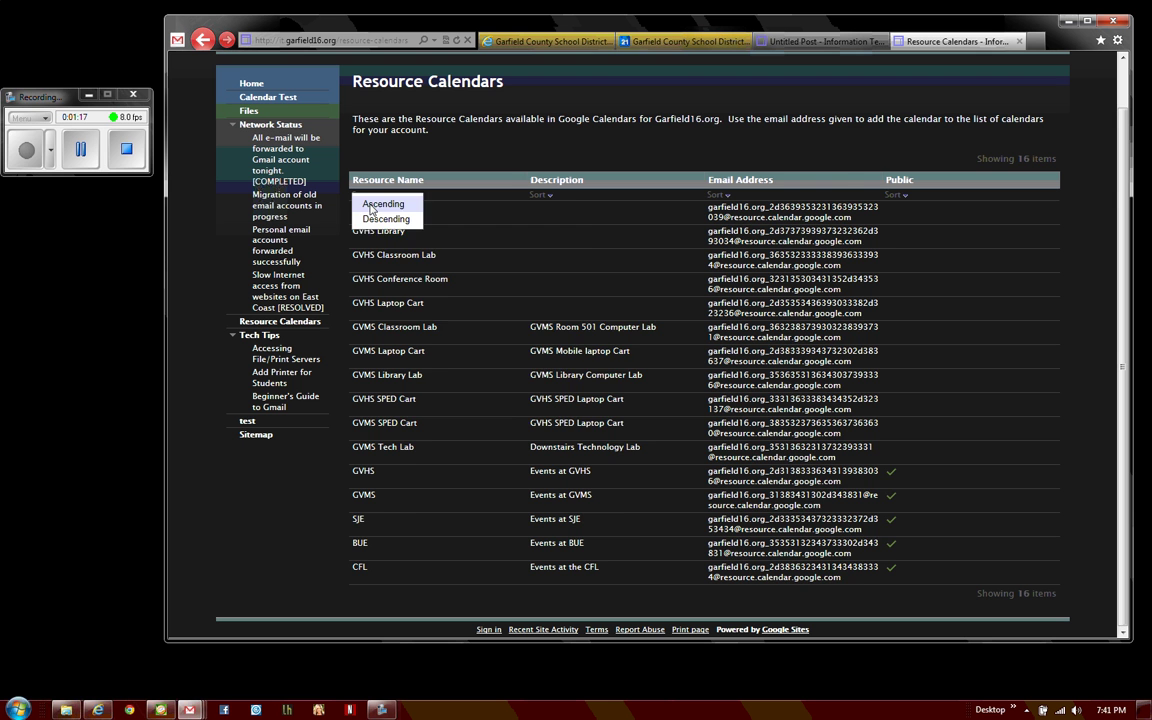
click(380, 204)
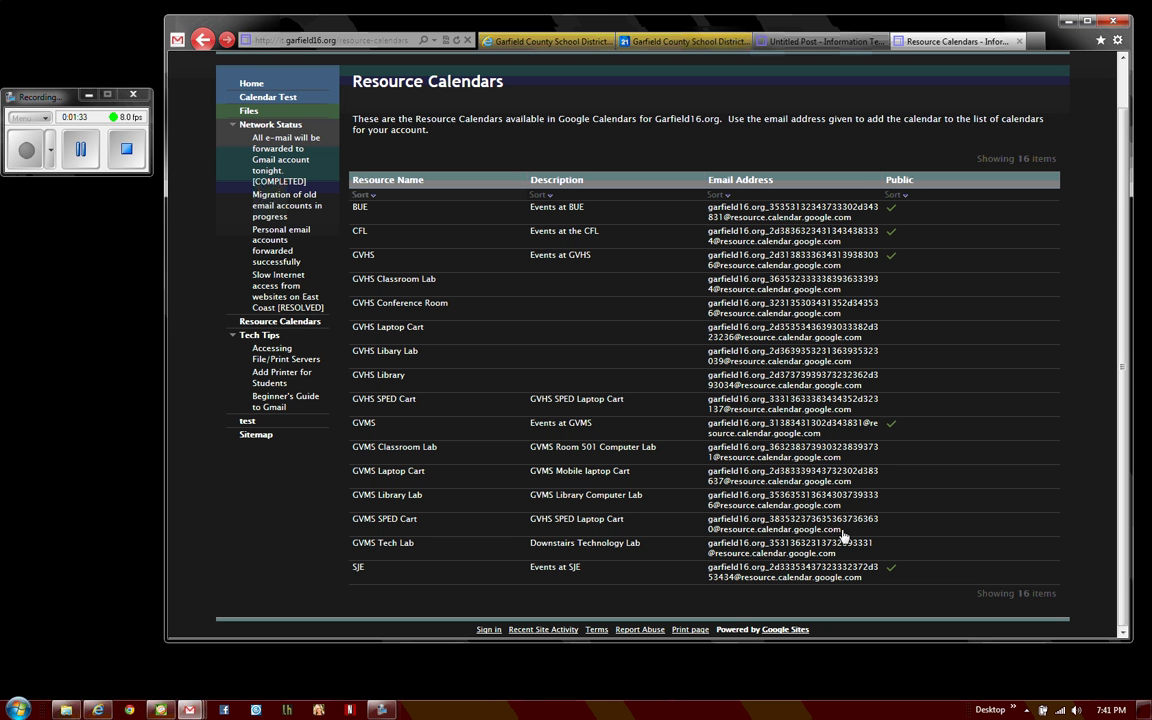
Copy the email address of the GVMS SPED Cart resource from the table.
drag(842, 537, 712, 522)
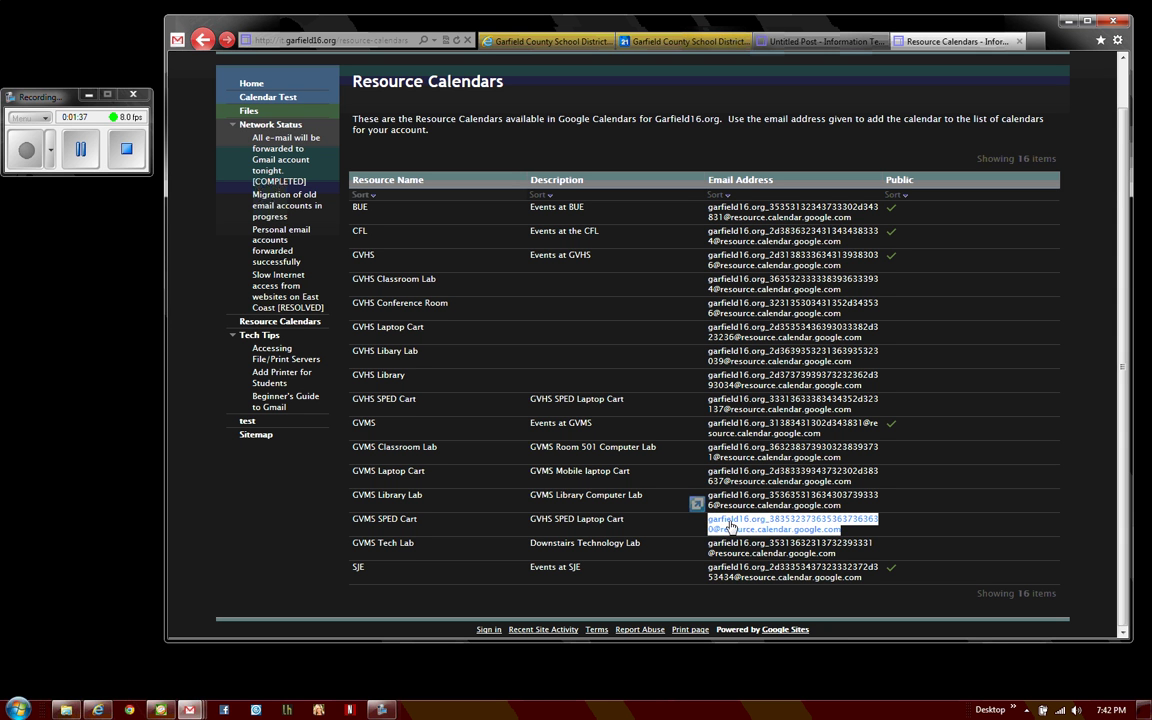
right_click(733, 527)
click(761, 548)
Return to the calendar and add the GVMS SPED Cart calendar using the copied email address.
click(648, 43)
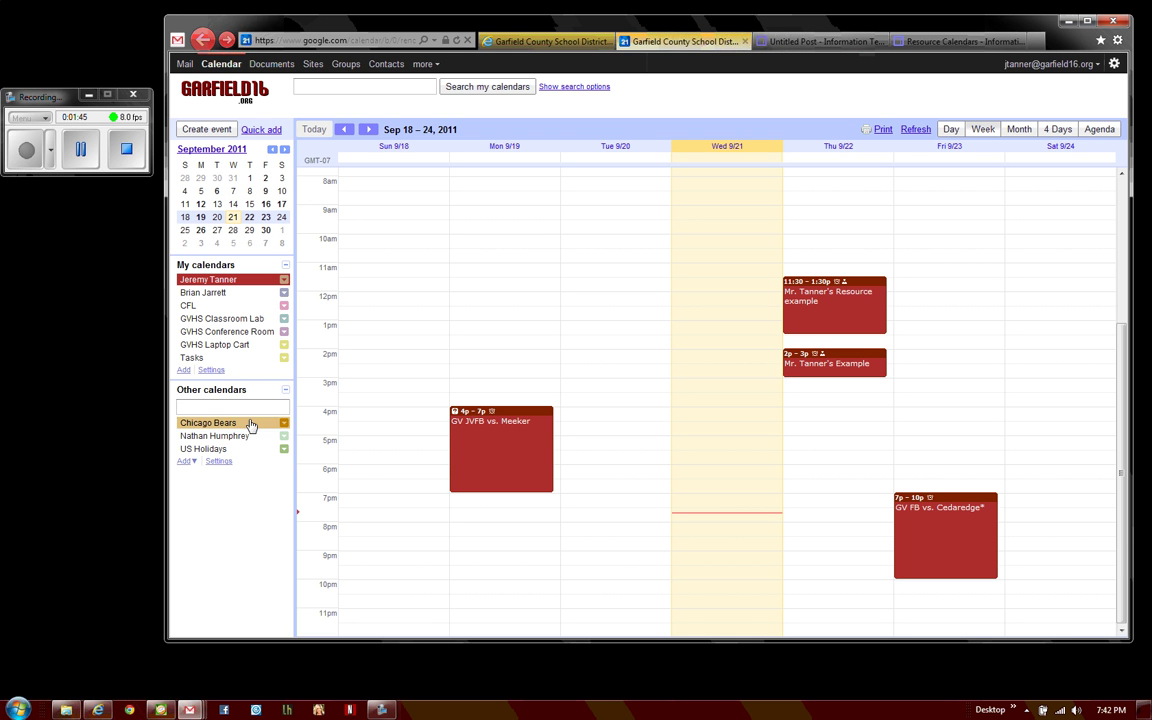
click(185, 406)
right_click(188, 407)
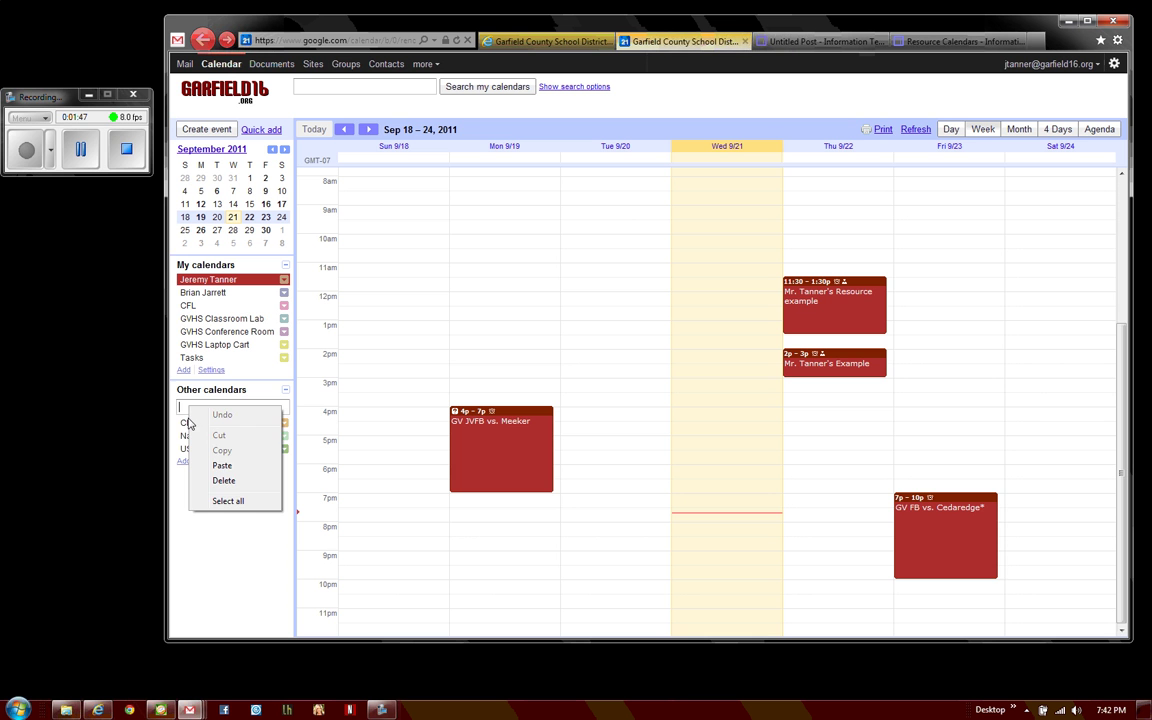
click(222, 465)
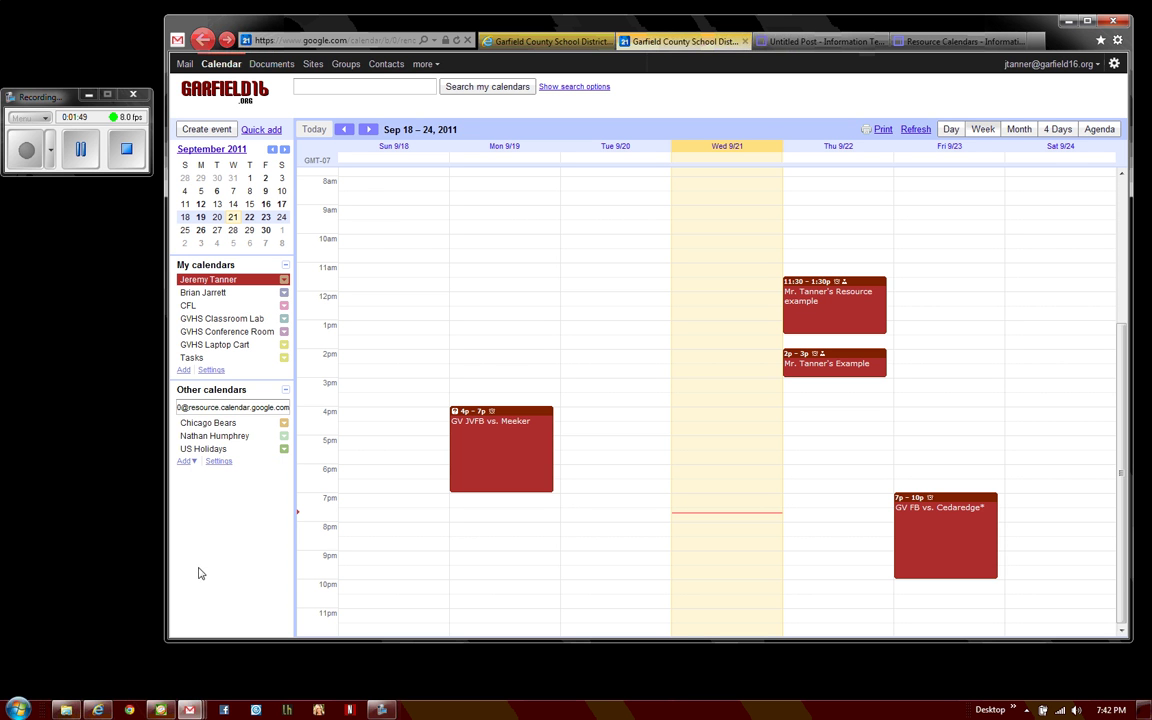
key(Return)
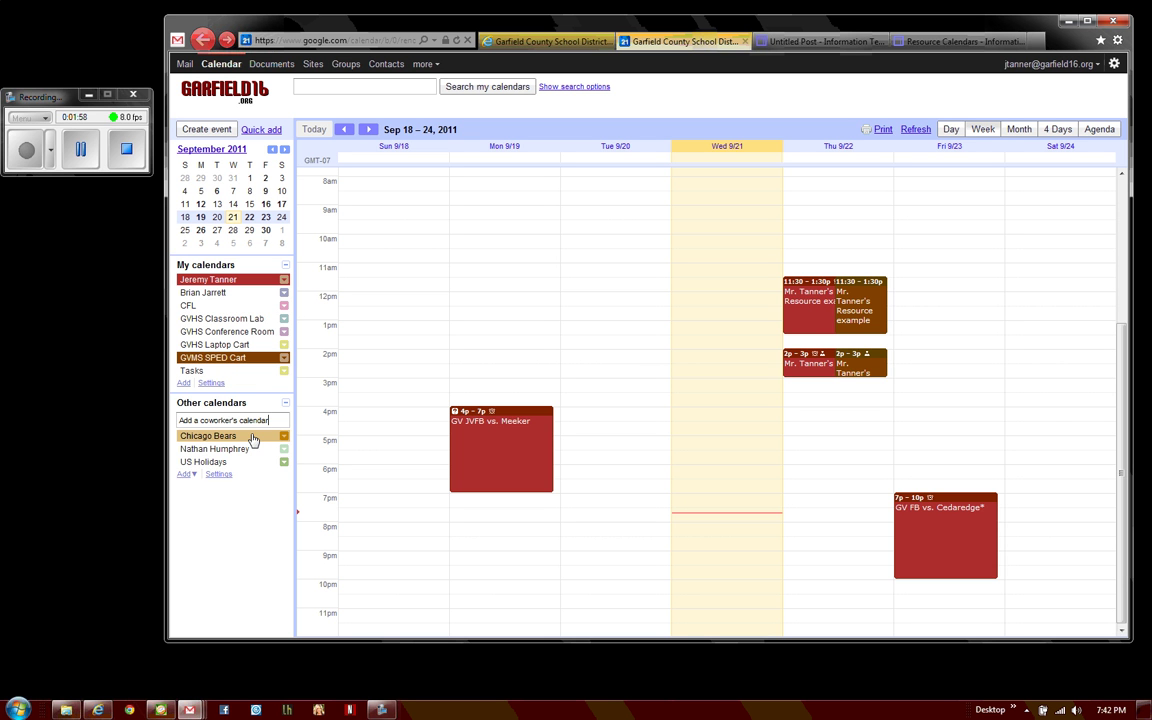
Hide the GVMS SPED Cart calendar and display the GVHS Laptop Cart calendar's bookings in the week view.
click(255, 358)
click(256, 359)
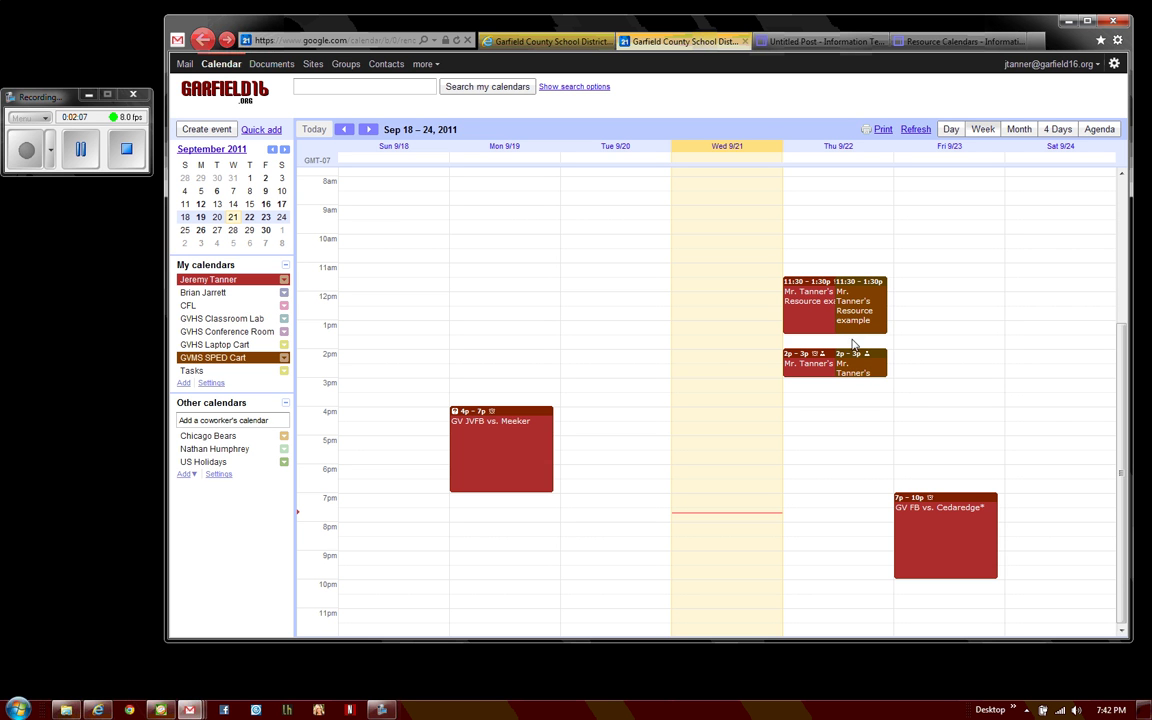
click(232, 347)
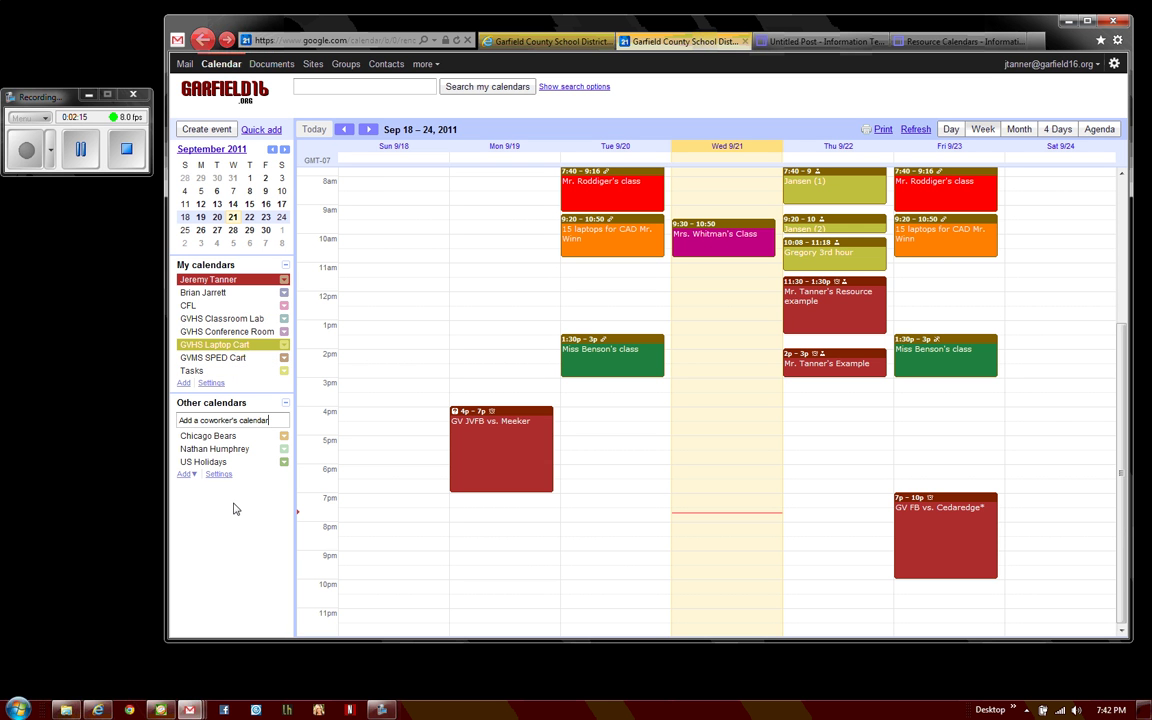
click(240, 350)
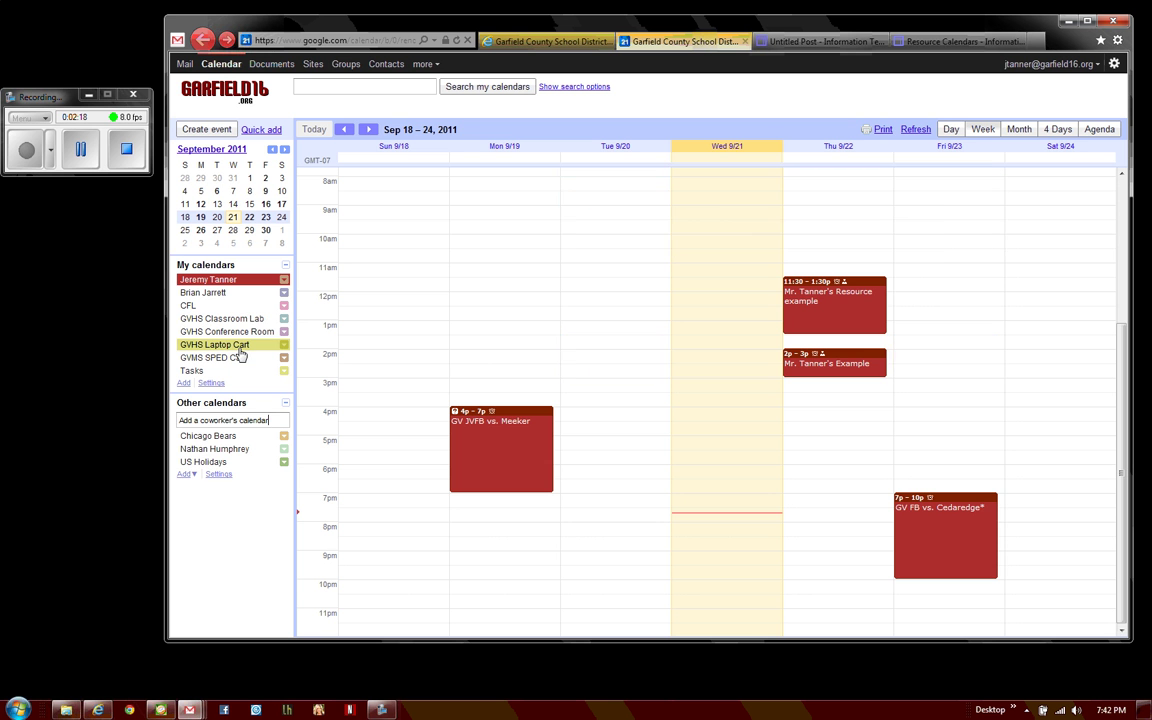
click(238, 347)
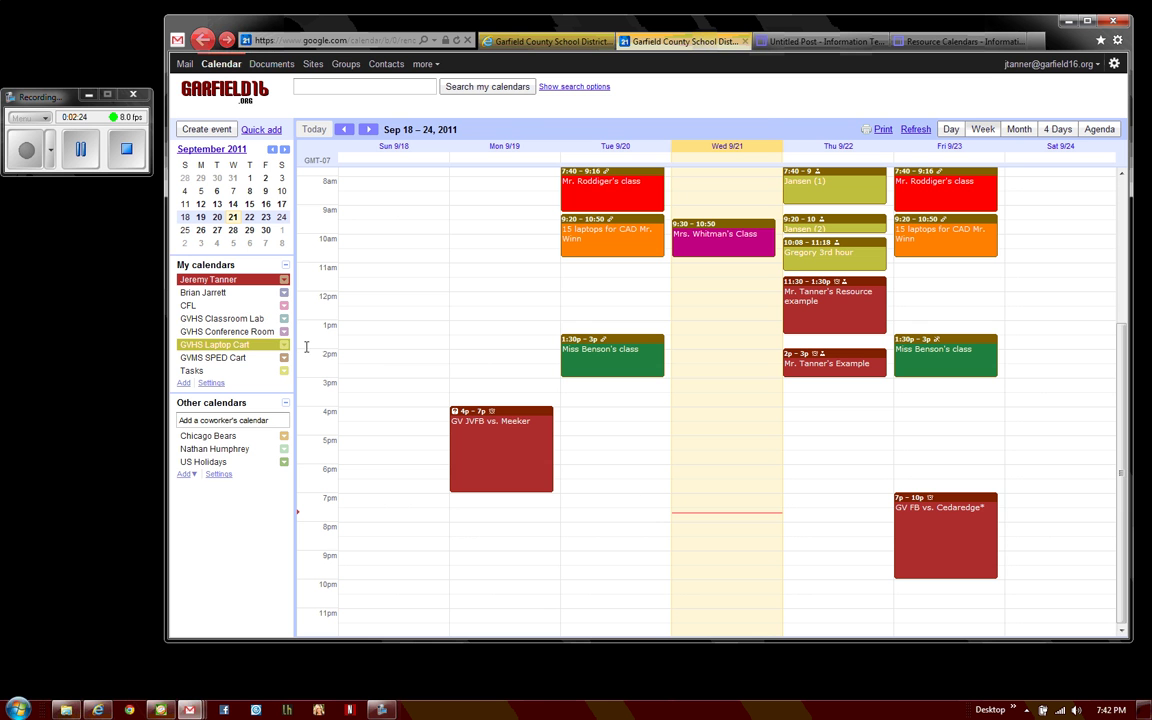
Create an event named Title on Tuesday, September 20, 11am to 12pm, in the GVMS SPED Cart calendar.
click(584, 276)
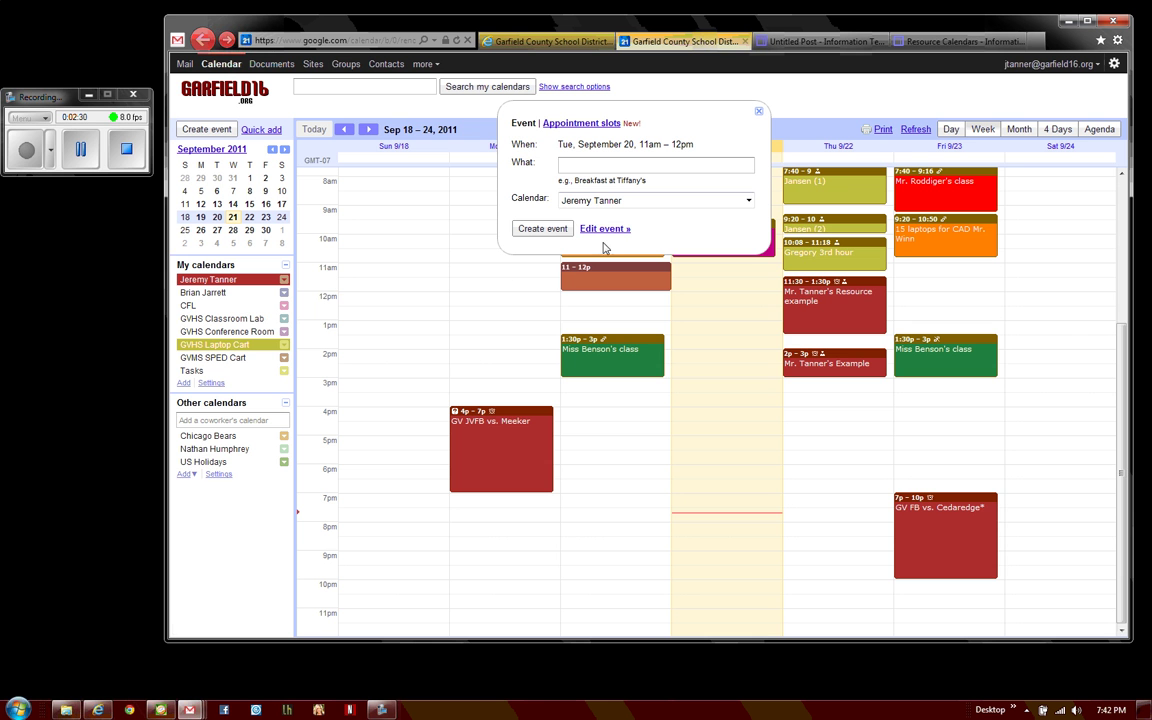
click(598, 201)
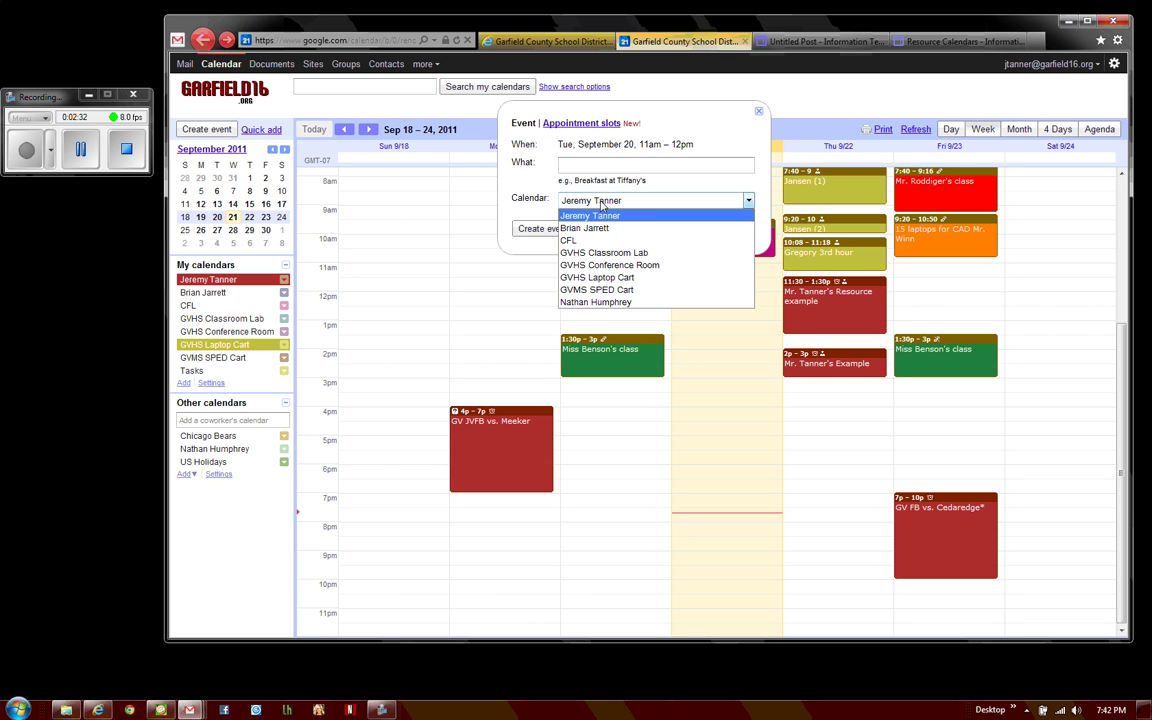
click(600, 290)
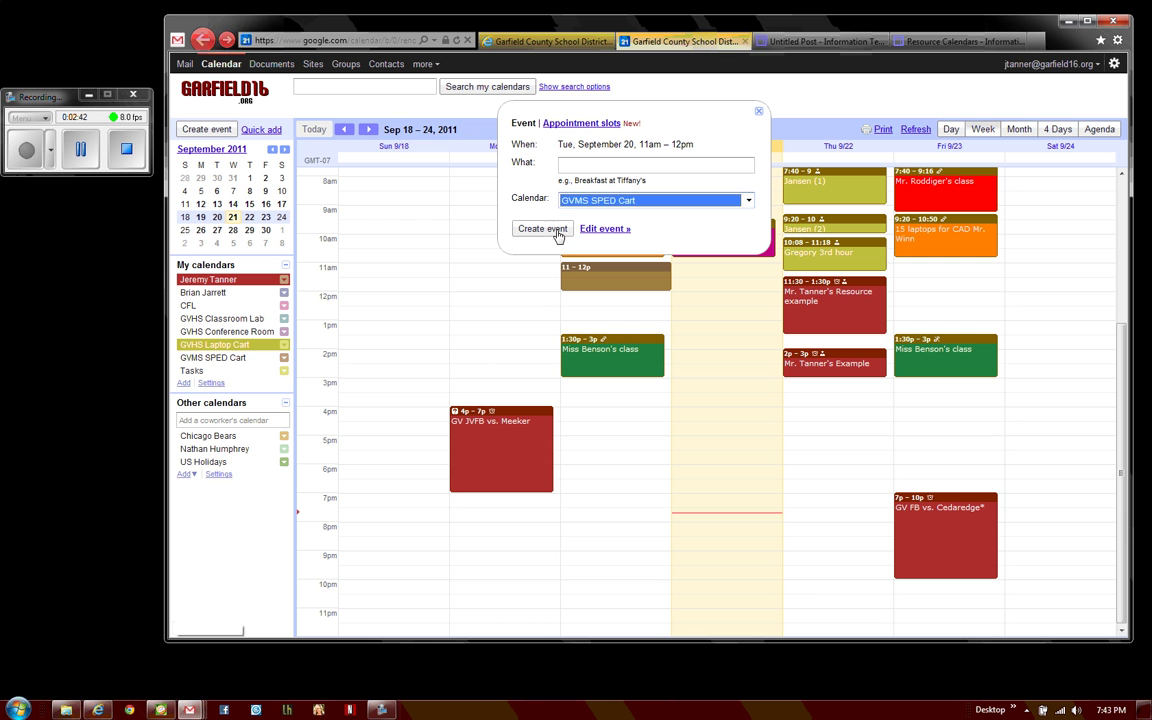
click(594, 165)
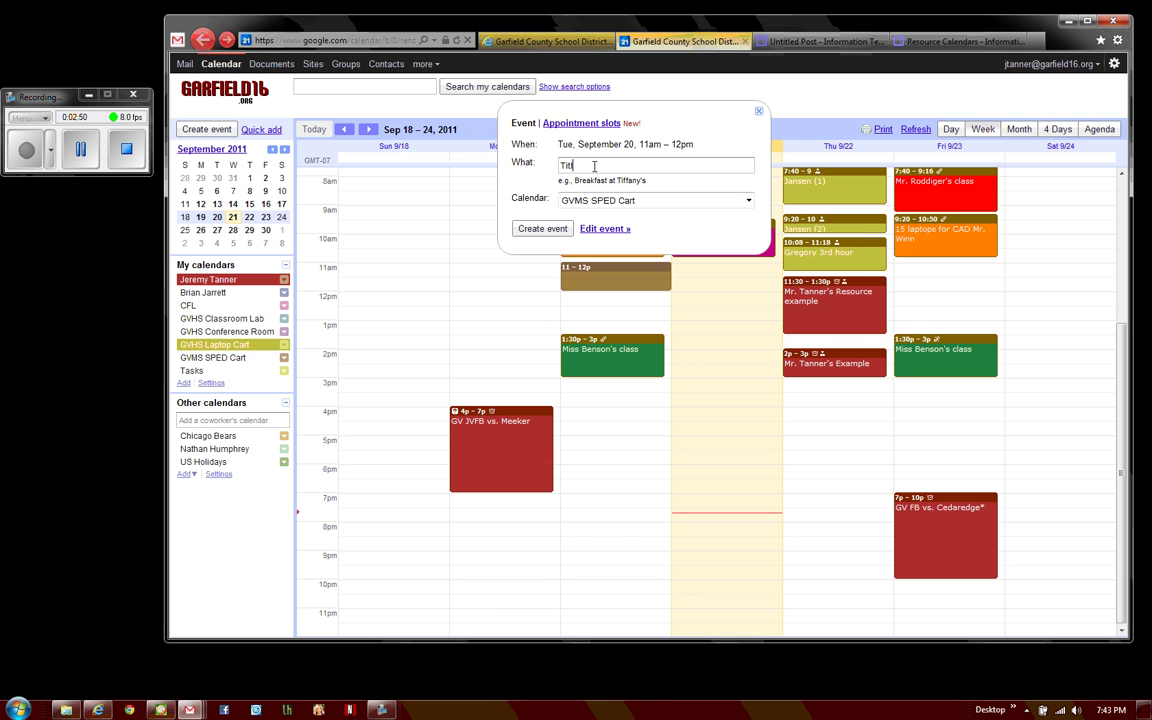
click(542, 228)
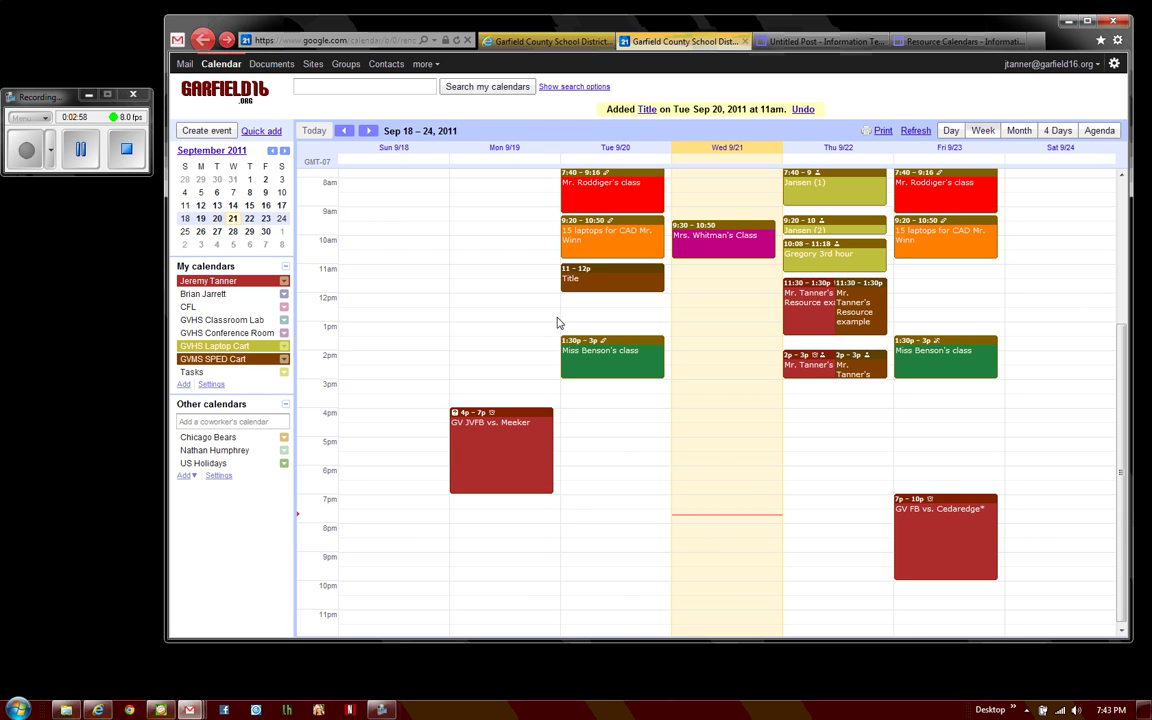
click(132, 167)
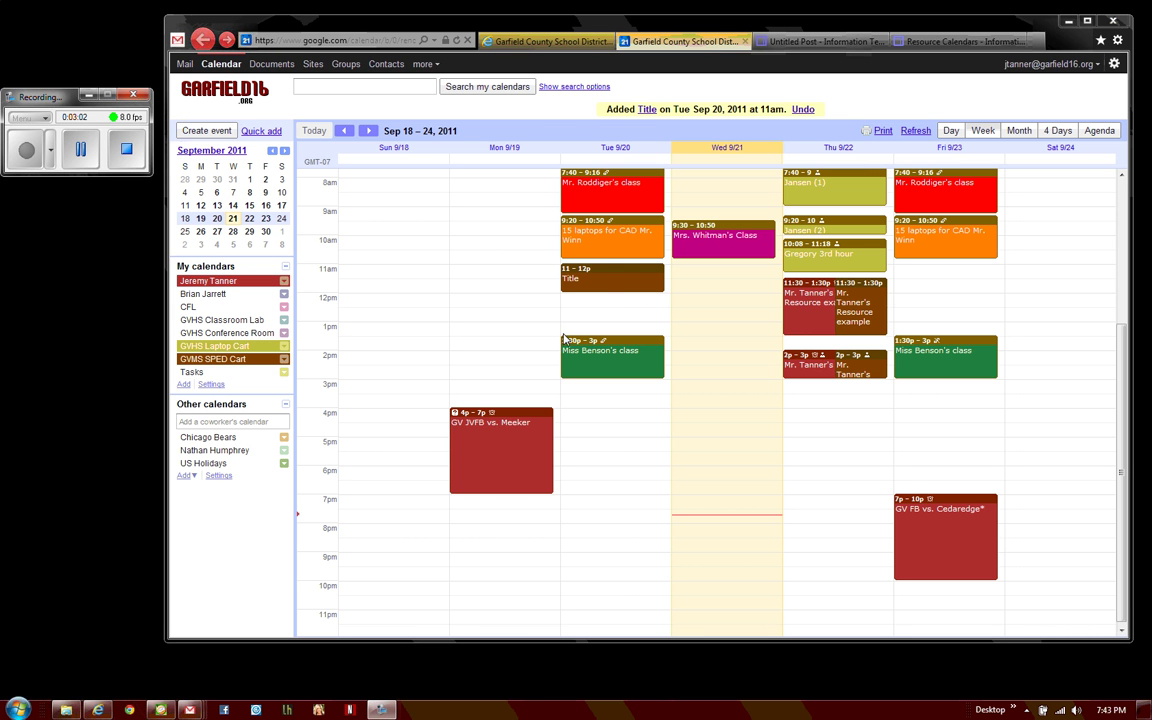
Review the full details of the 11am Title event on Tuesday and return to the calendar without changes.
click(604, 286)
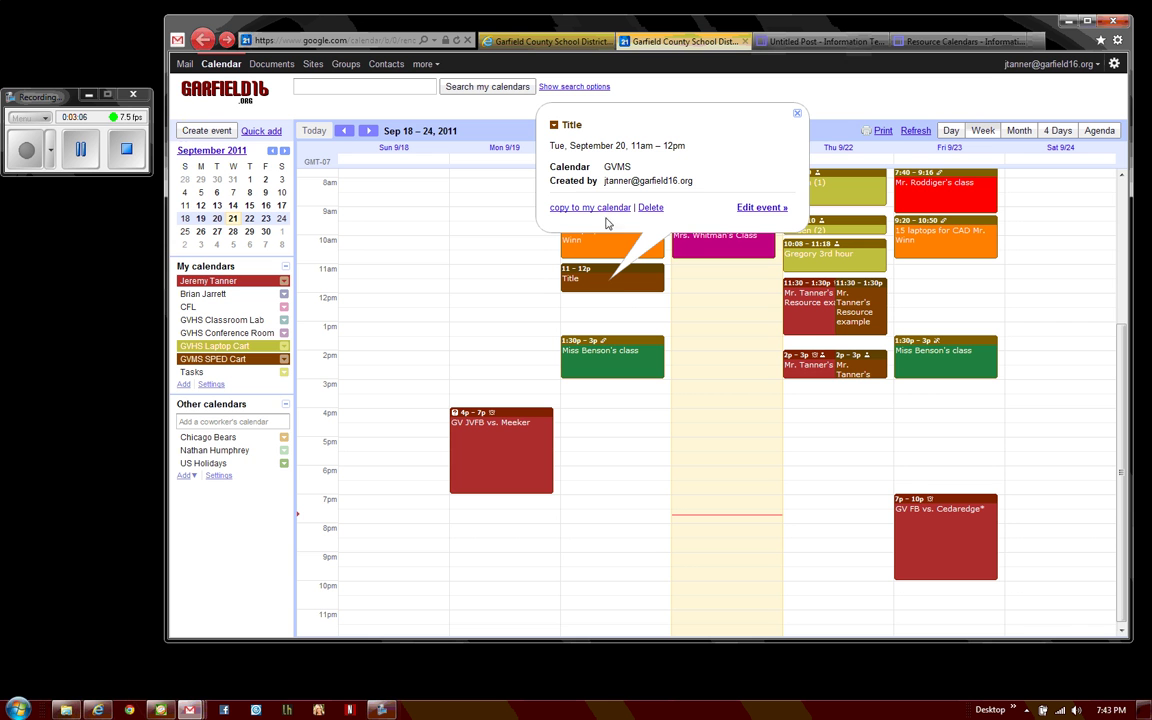
click(762, 207)
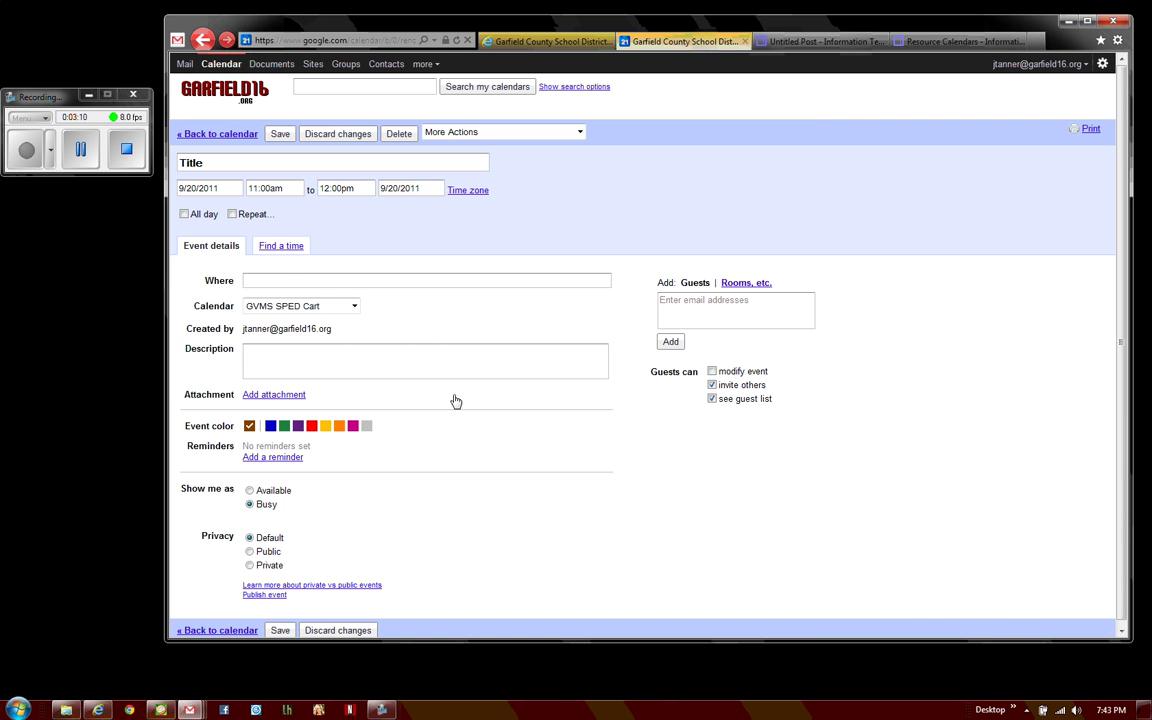
click(210, 133)
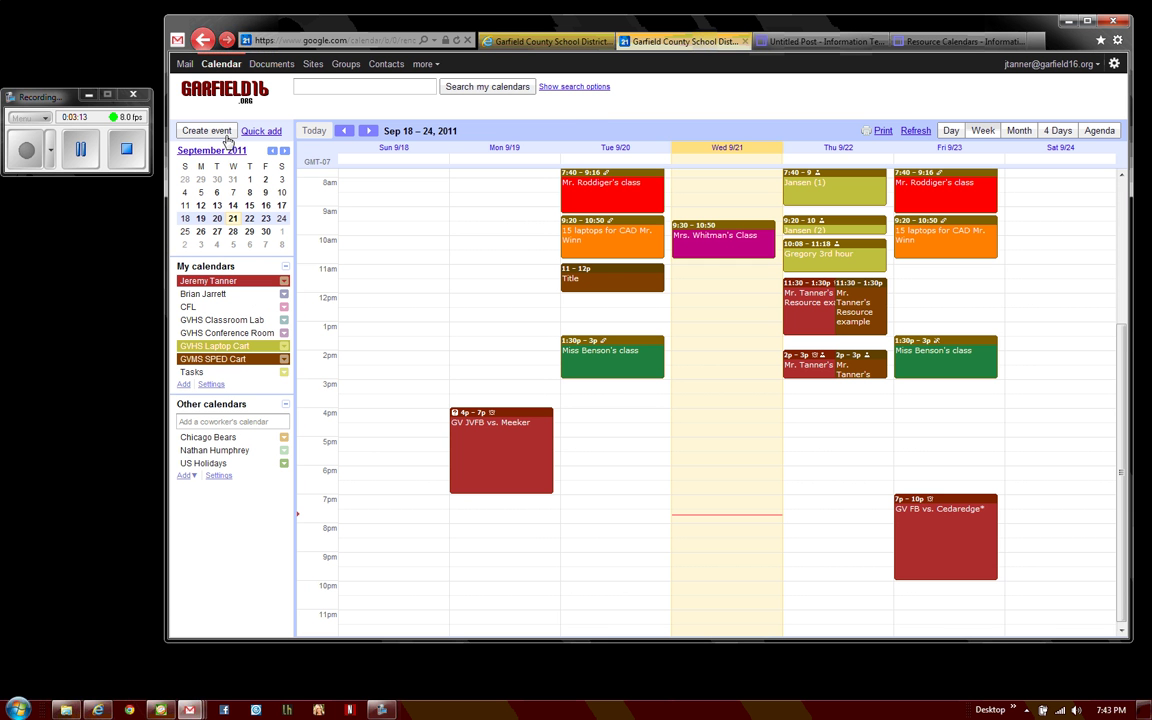
Copy the 11am Title event on Tuesday to the personal calendar and save the copy.
click(622, 276)
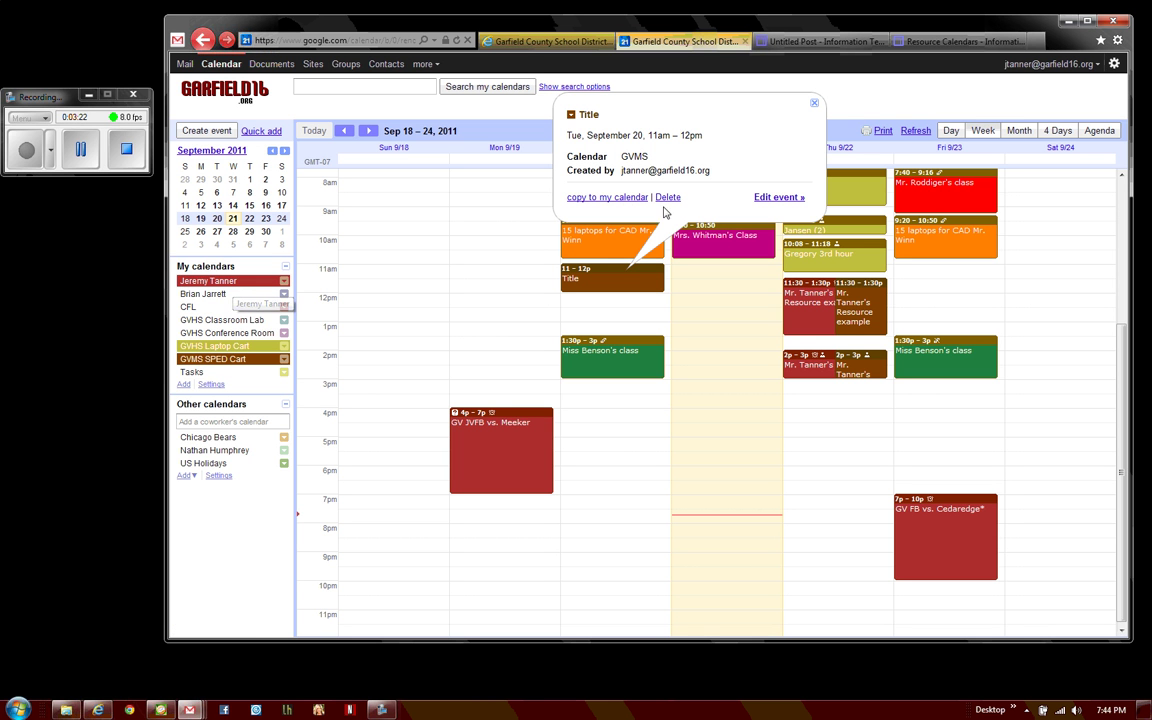
click(605, 197)
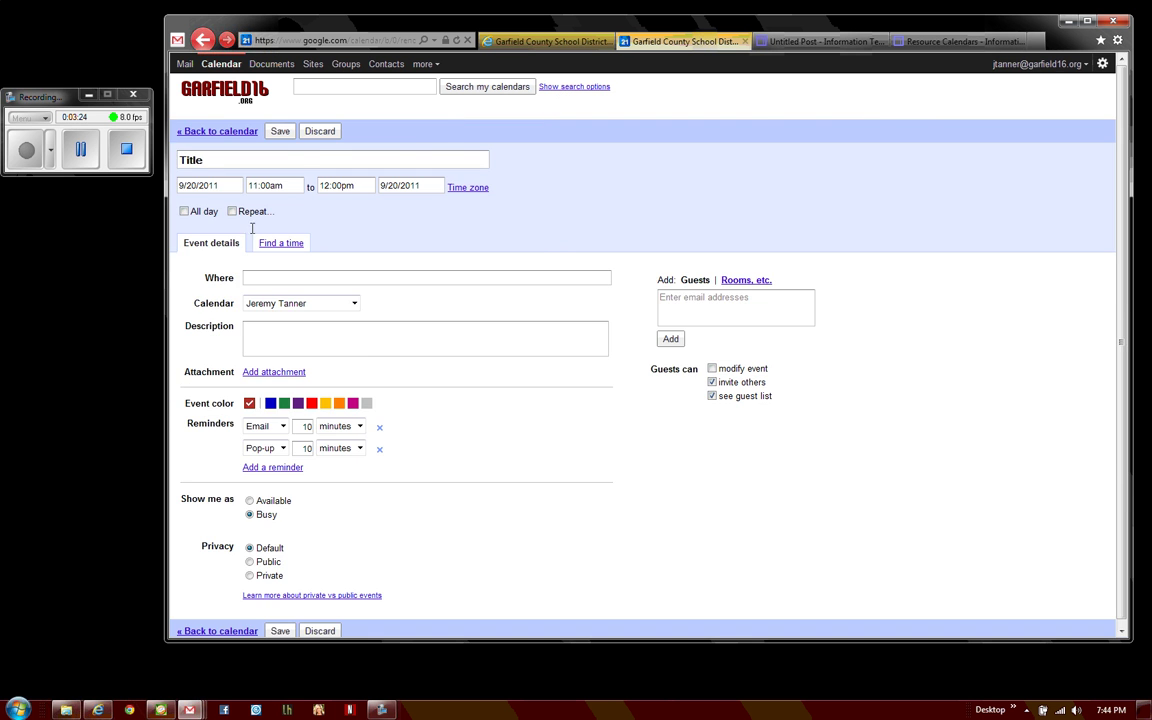
click(280, 132)
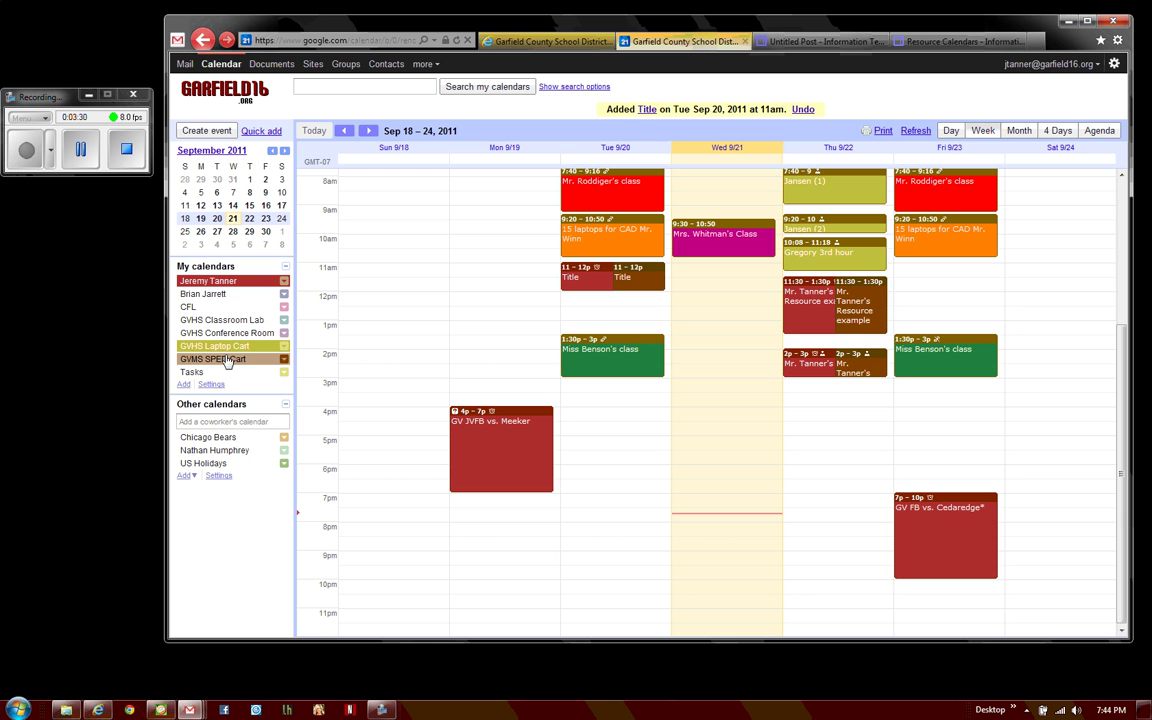
Hide the personal calendar to compare it with the resource bookings, and show it again.
click(208, 281)
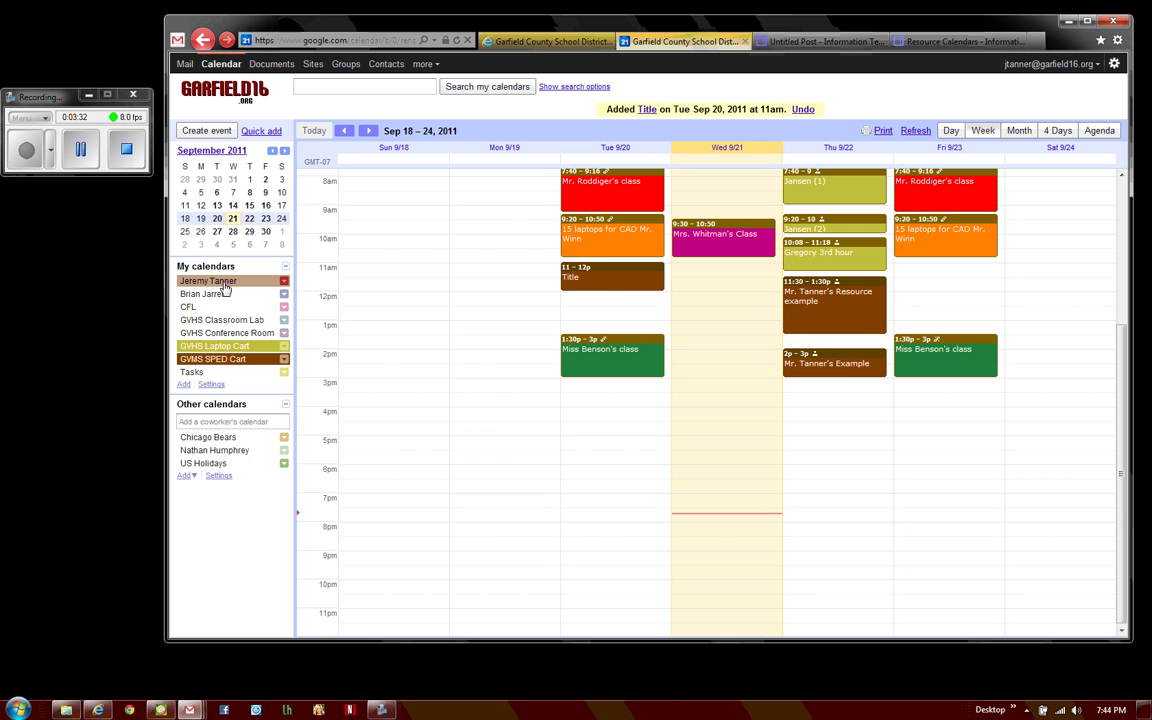
click(208, 281)
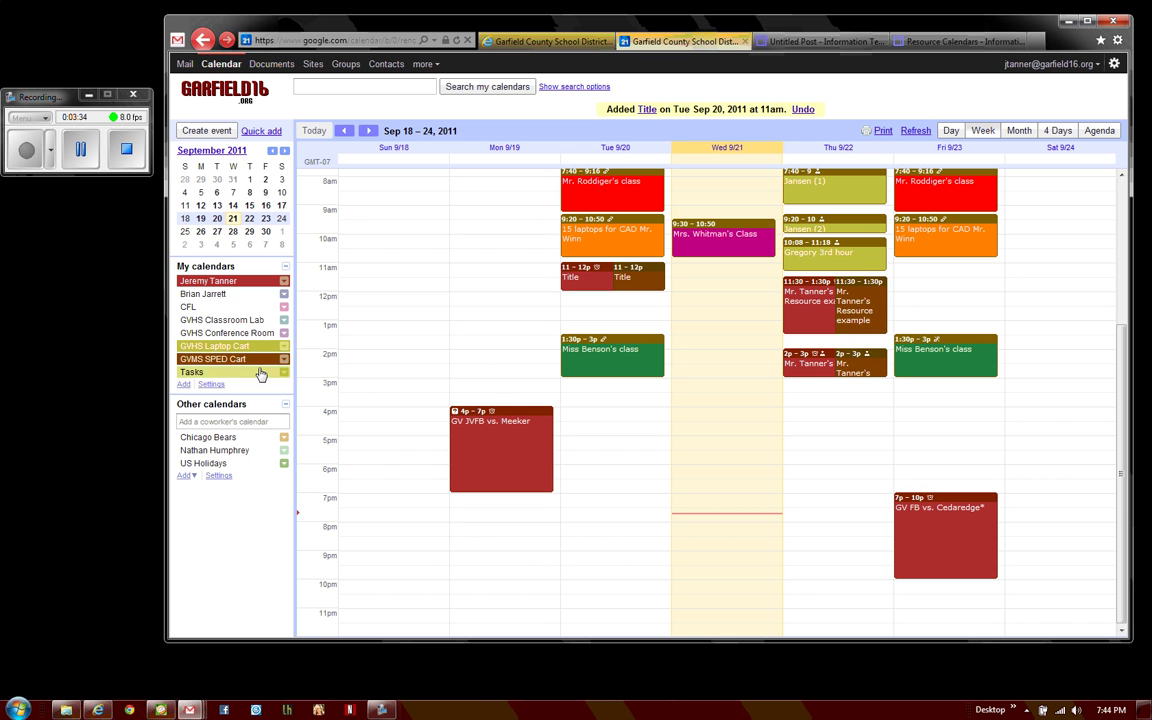